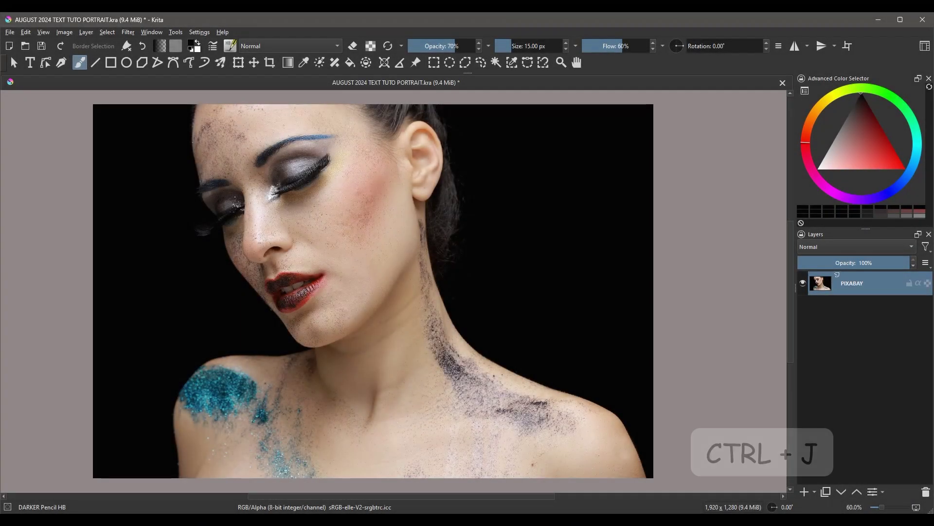
Duplicate the PIXABAY layer, then rename the original '1' and the copy '2'.
{"action": "key", "text": "ctrl+j"}
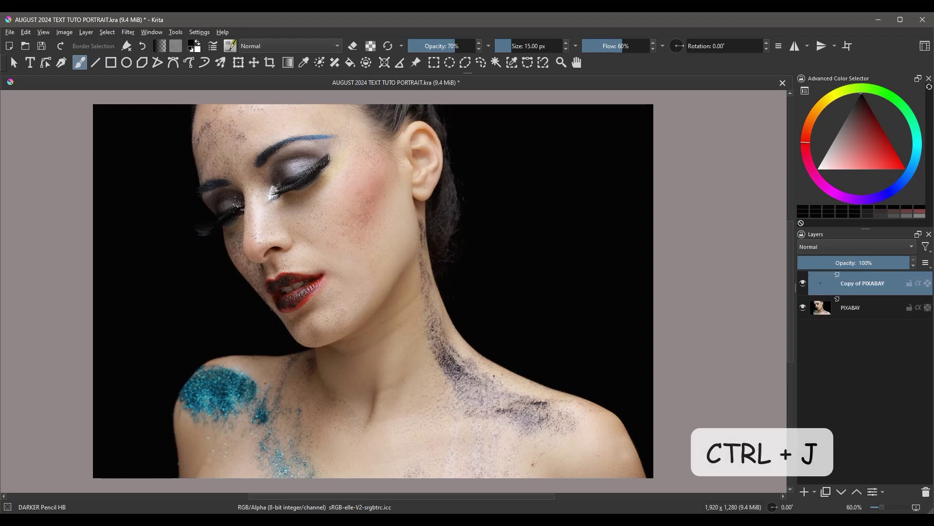
{"action": "left_click", "coordinate": [849, 316]}
{"action": "key", "text": "F2"}
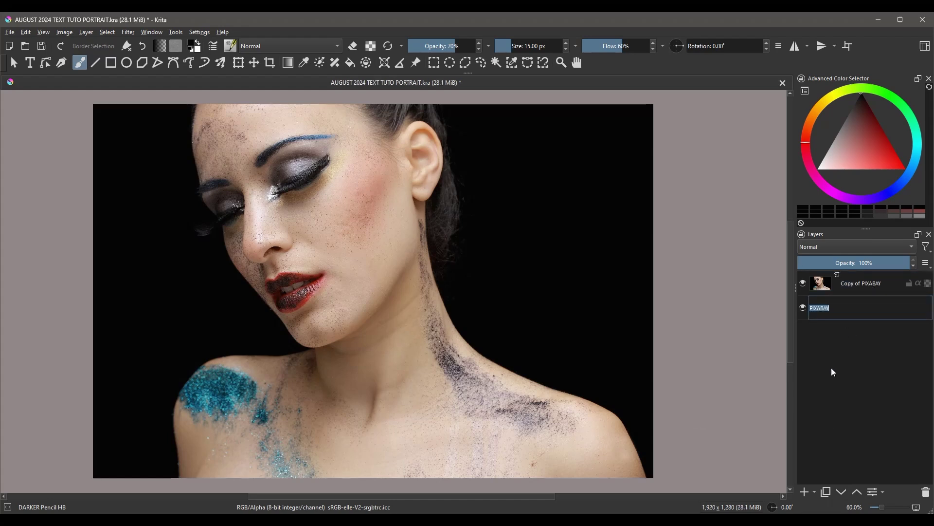
{"action": "type", "text": "1"}
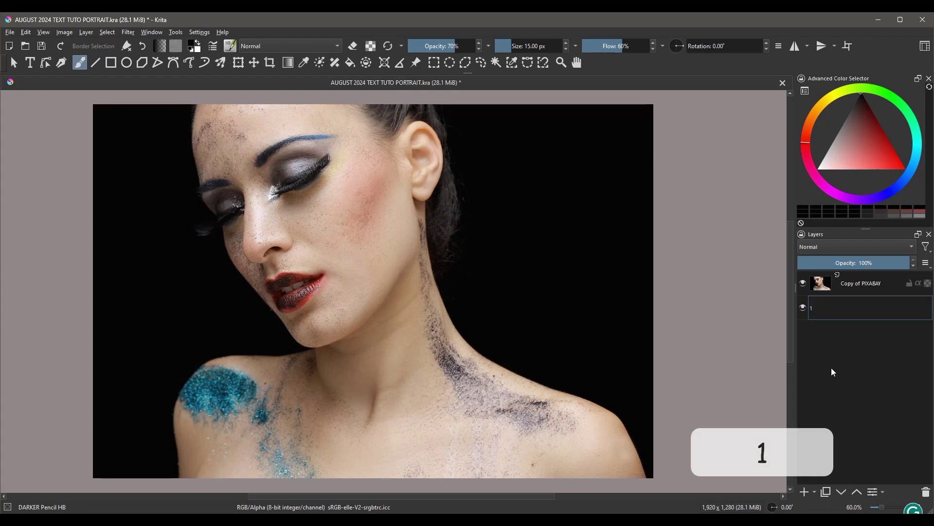
{"action": "left_click", "coordinate": [851, 283]}
{"action": "key", "text": "F2"}
{"action": "type", "text": "2"}
{"action": "key", "text": "Return"}
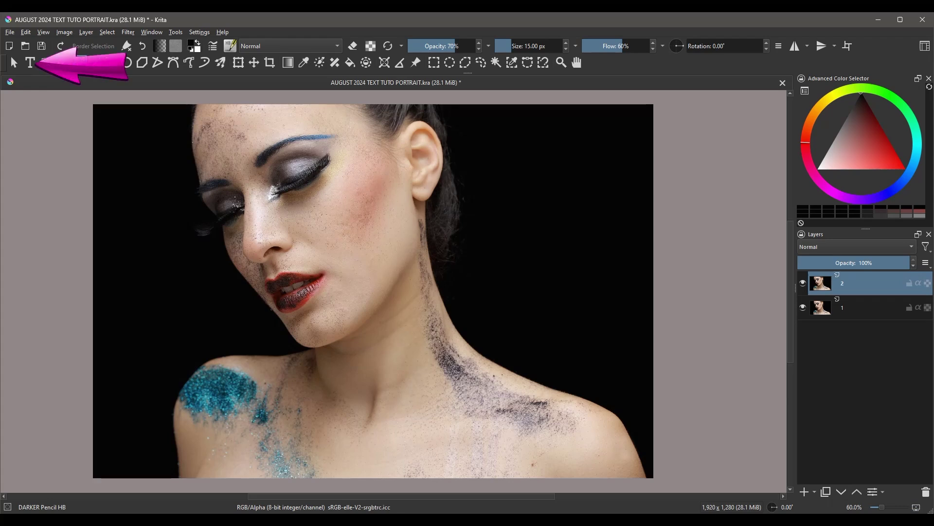
Draw a text box on the canvas with the Text tool and arrange the text editor window.
{"action": "left_click", "coordinate": [30, 63]}
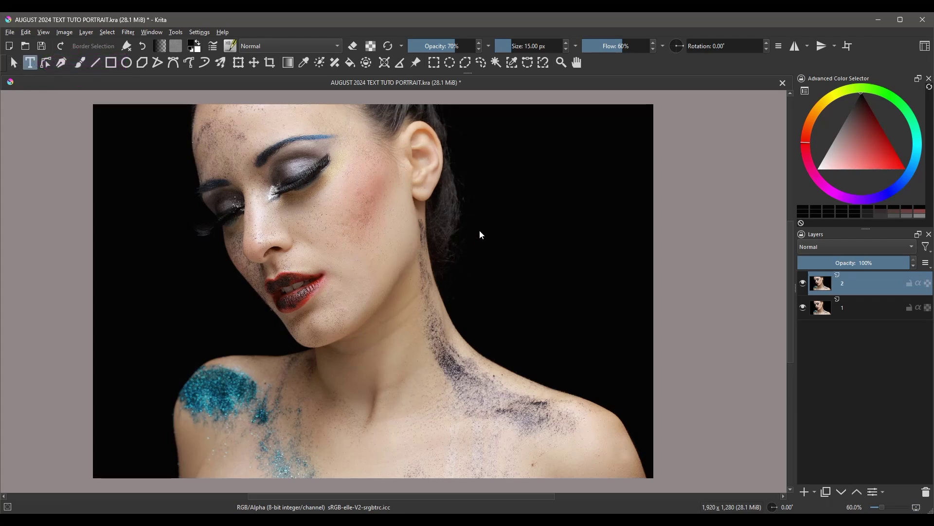
{"action": "left_click_drag", "start_coordinate": [462, 130], "coordinate": [730, 382]}
{"action": "left_click_drag", "start_coordinate": [551, 201], "coordinate": [577, 139]}
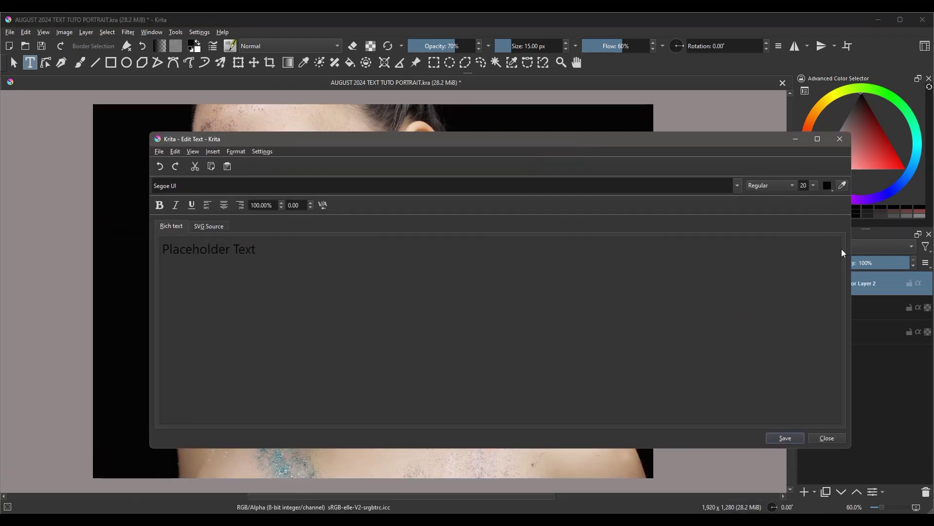
{"action": "left_click_drag", "start_coordinate": [852, 245], "coordinate": [613, 256]}
{"action": "left_click_drag", "start_coordinate": [435, 141], "coordinate": [530, 144]}
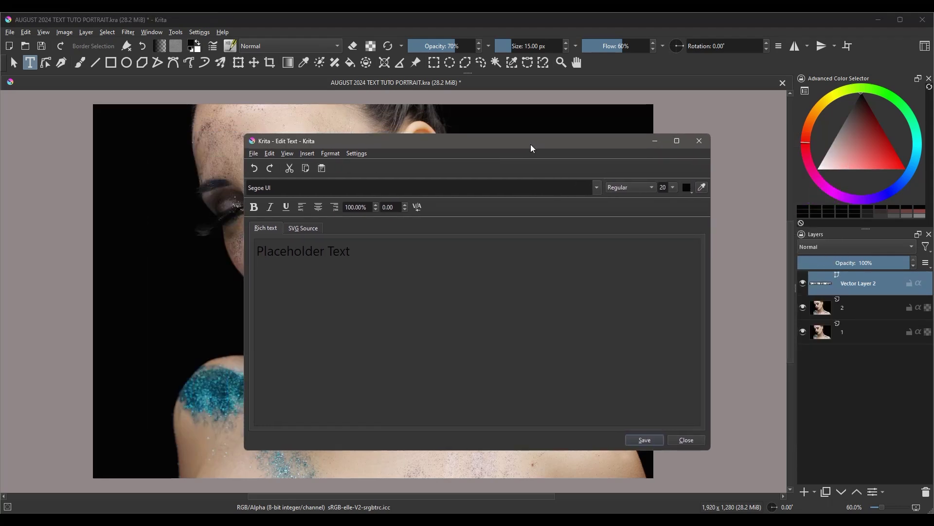
Replace the placeholder with ART, IS, YOU, BE, YOUR, OWN CANVAS on separate lines.
{"action": "left_click_drag", "start_coordinate": [347, 270], "coordinate": [256, 263]}
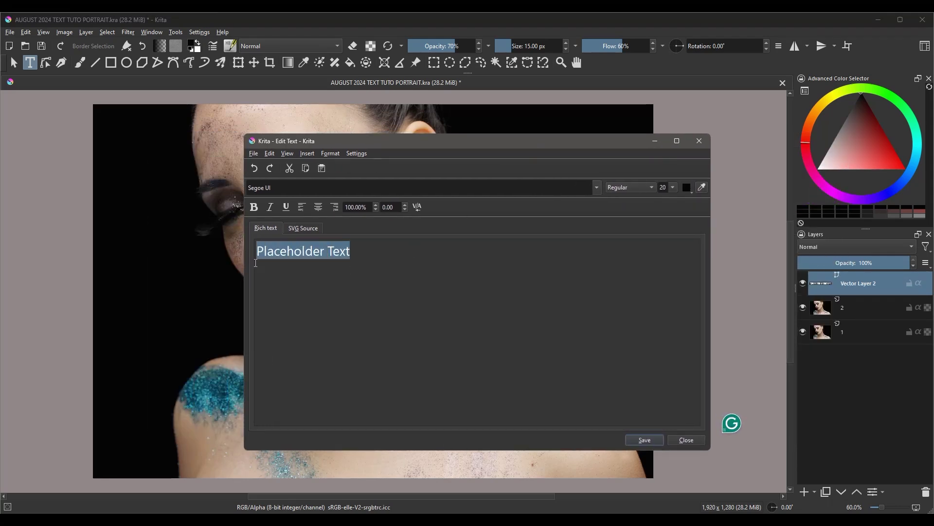
{"action": "type", "text": "ART"}
{"action": "key", "text": "Return"}
{"action": "type", "text": "IS"}
{"action": "key", "text": "Return"}
{"action": "type", "text": "YOU"}
{"action": "key", "text": "Return"}
{"action": "type", "text": "BE"}
{"action": "key", "text": "Return"}
{"action": "type", "text": "YOUR"}
{"action": "key", "text": "Return"}
{"action": "type", "text": "OWN "}
{"action": "type", "text": "CANVAS!"}
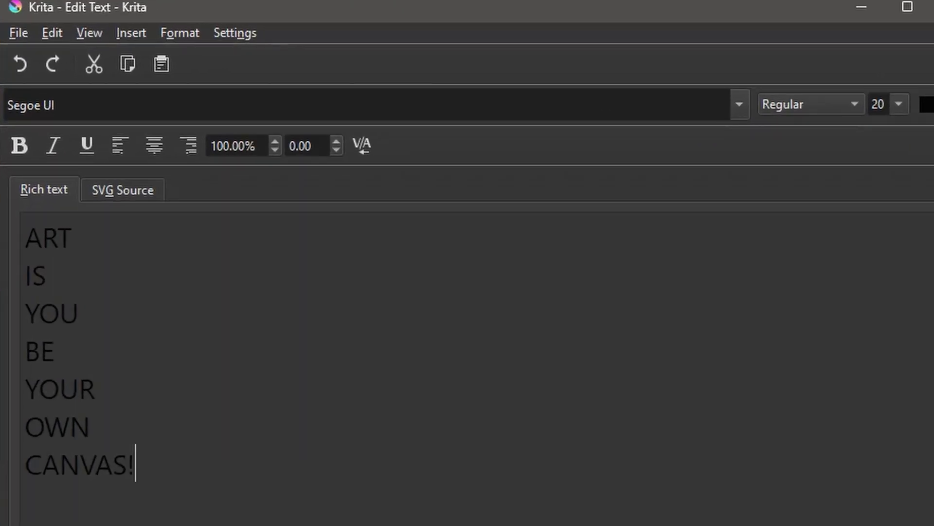
Set the text font to Impact and bring the line height down to 80%.
{"action": "left_click", "coordinate": [740, 112]}
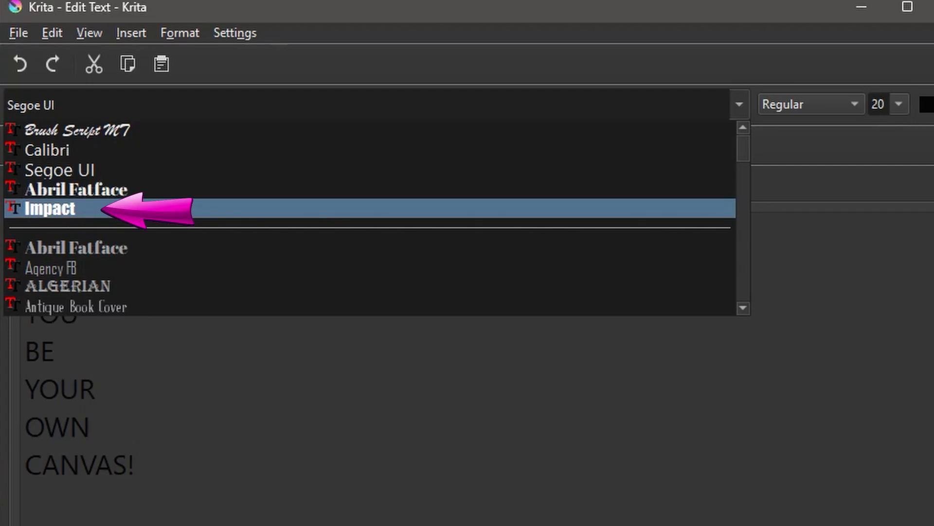
{"action": "left_click", "coordinate": [185, 207]}
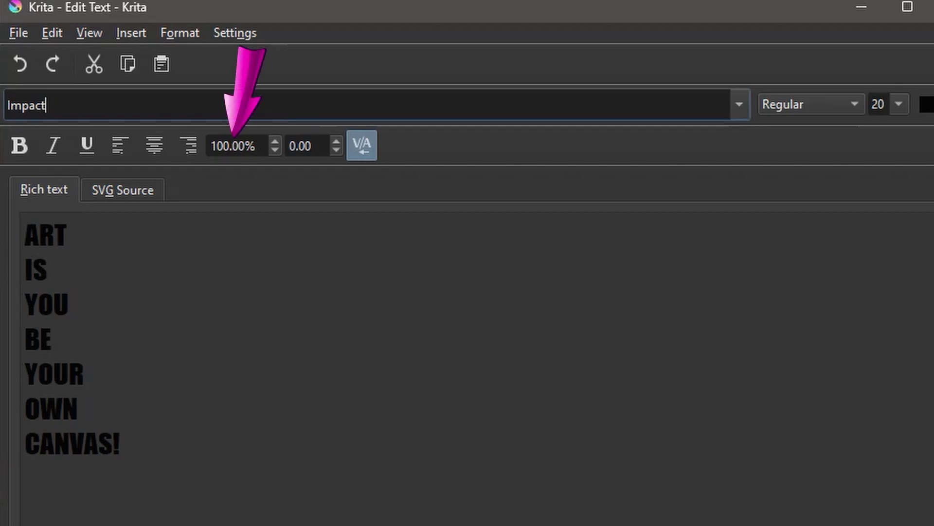
{"action": "left_click", "coordinate": [274, 141]}
{"action": "left_click", "coordinate": [274, 141]}
{"action": "left_click", "coordinate": [273, 141]}
{"action": "left_click", "coordinate": [275, 149]}
{"action": "left_click", "coordinate": [275, 149]}
{"action": "left_click", "coordinate": [275, 149]}
{"action": "left_click", "coordinate": [275, 149]}
{"action": "left_click", "coordinate": [274, 149]}
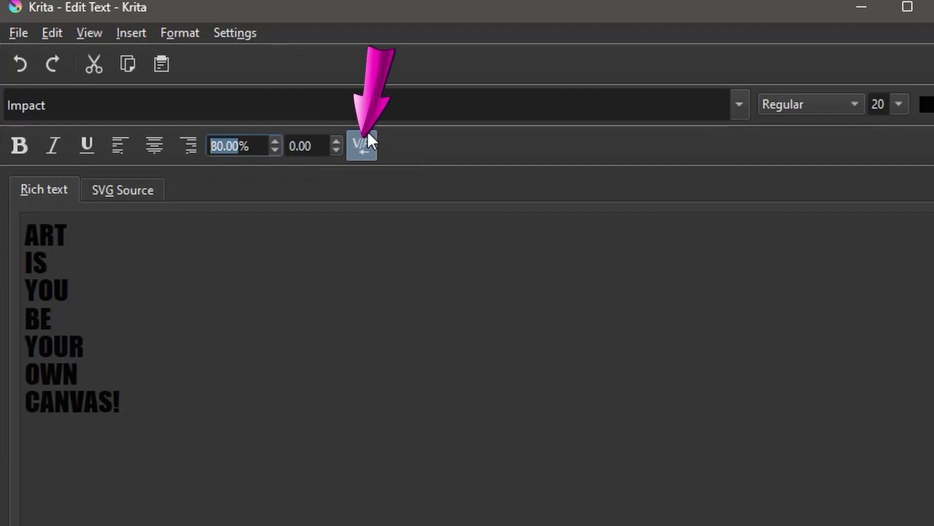
Tighten the letter spacing to -2.00.
{"action": "left_click", "coordinate": [336, 141]}
{"action": "left_click", "coordinate": [336, 141]}
{"action": "left_click", "coordinate": [336, 141]}
{"action": "left_click", "coordinate": [336, 142]}
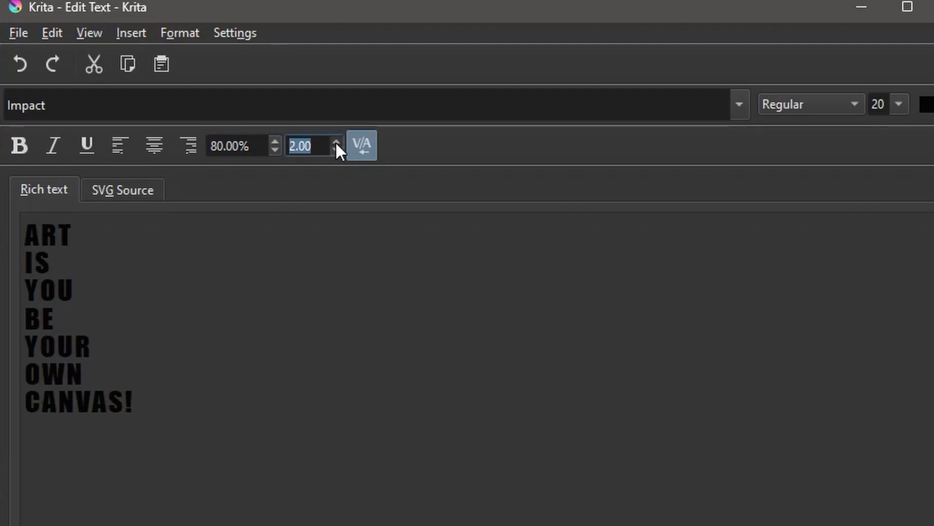
{"action": "left_click", "coordinate": [335, 150]}
{"action": "left_click", "coordinate": [336, 150]}
{"action": "left_click", "coordinate": [336, 150]}
{"action": "left_click", "coordinate": [336, 149]}
{"action": "left_click", "coordinate": [336, 150]}
{"action": "left_click", "coordinate": [336, 150]}
{"action": "left_click", "coordinate": [335, 150]}
{"action": "left_click", "coordinate": [335, 149]}
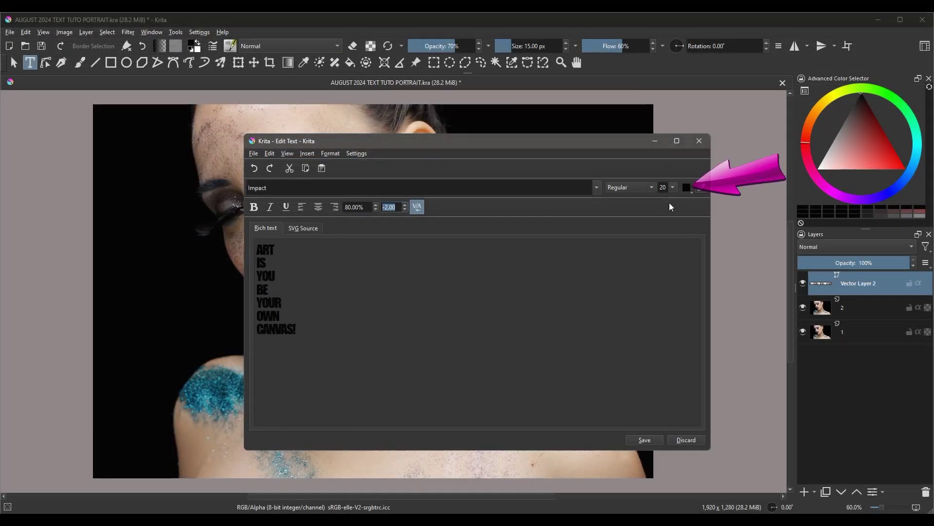
Make the text white and set its font size to 210.
{"action": "left_click", "coordinate": [688, 188]}
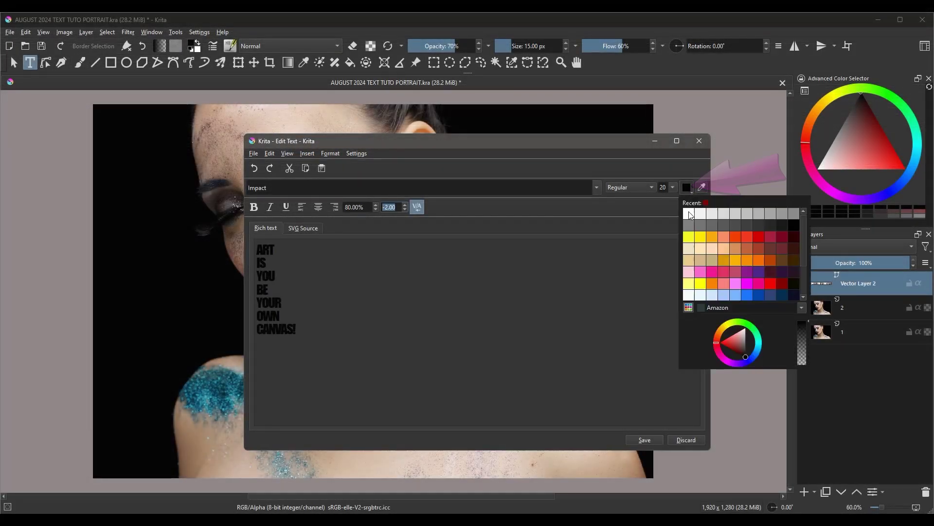
{"action": "left_click", "coordinate": [688, 213]}
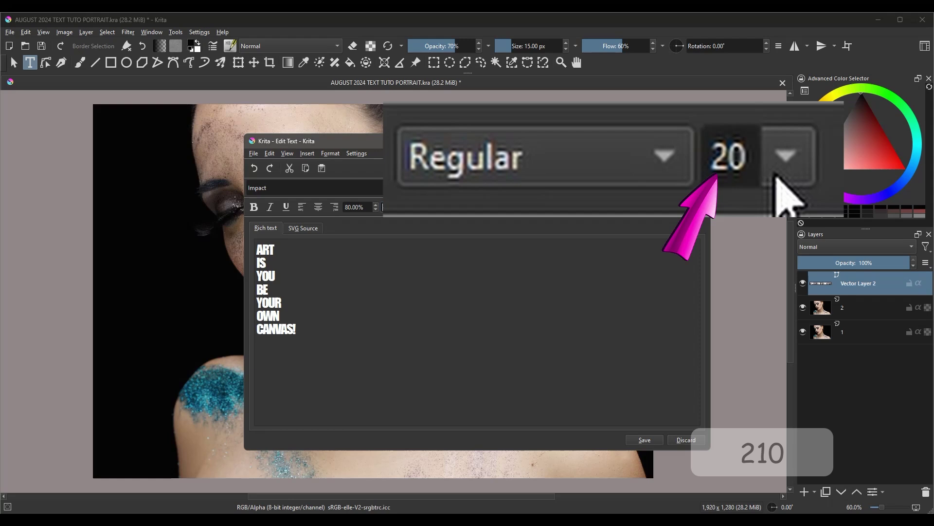
{"action": "double_click", "coordinate": [462, 187]}
{"action": "type", "text": "210"}
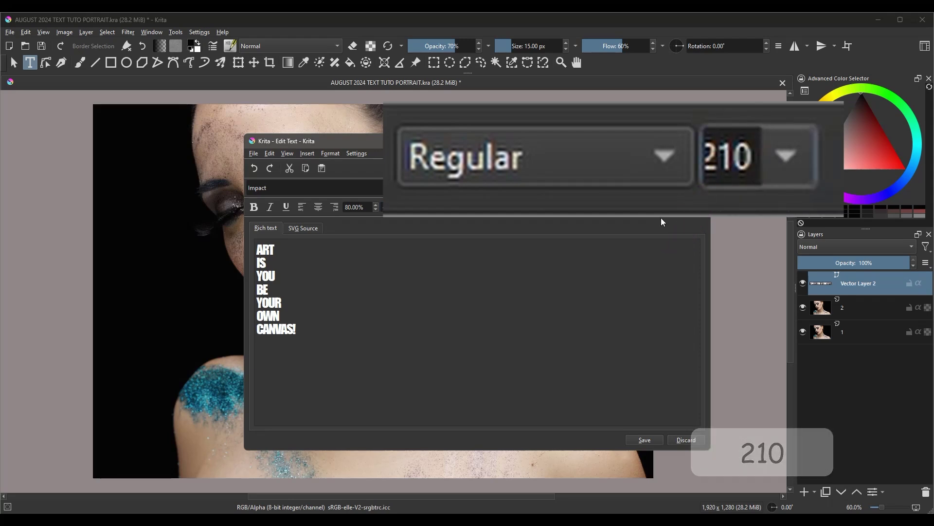
{"action": "key", "text": "Return"}
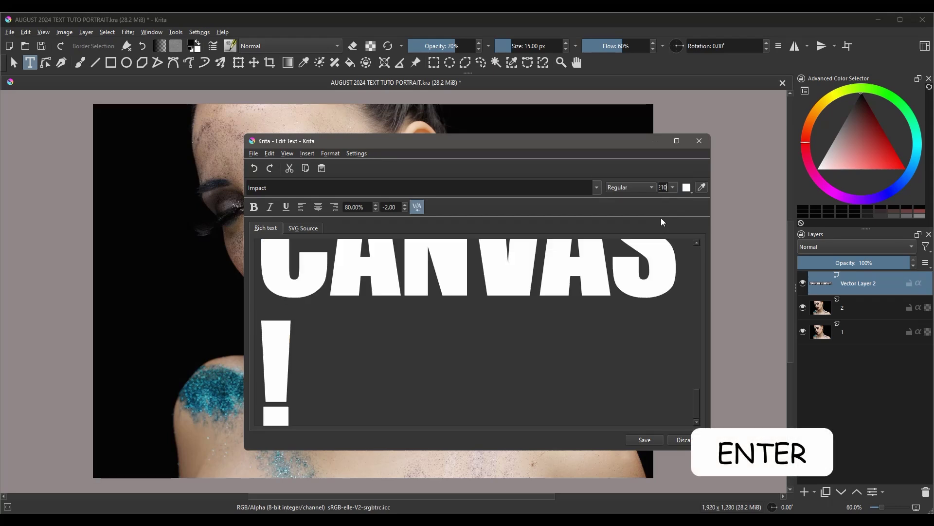
Save the text onto the canvas and shift the editor window aside to reveal it.
{"action": "left_click", "coordinate": [646, 440]}
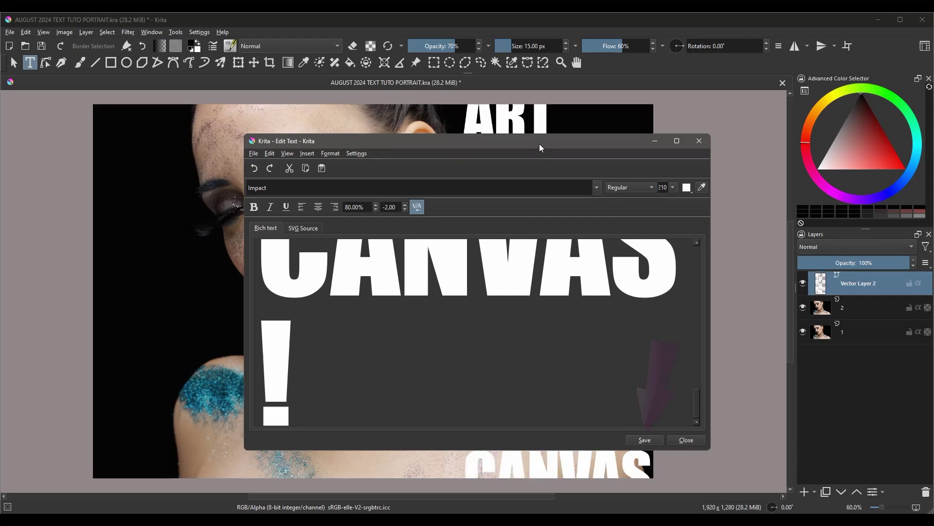
{"action": "left_click_drag", "start_coordinate": [538, 142], "coordinate": [294, 135]}
{"action": "left_click_drag", "start_coordinate": [468, 220], "coordinate": [419, 220]}
{"action": "left_click_drag", "start_coordinate": [306, 137], "coordinate": [318, 136]}
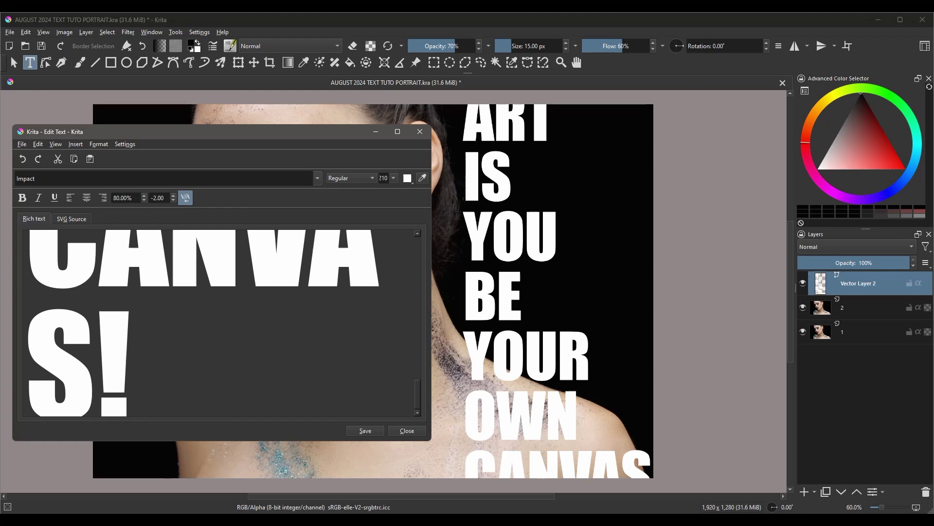
Reduce the line height to 70% and apply it to the canvas.
{"action": "left_click", "coordinate": [144, 194]}
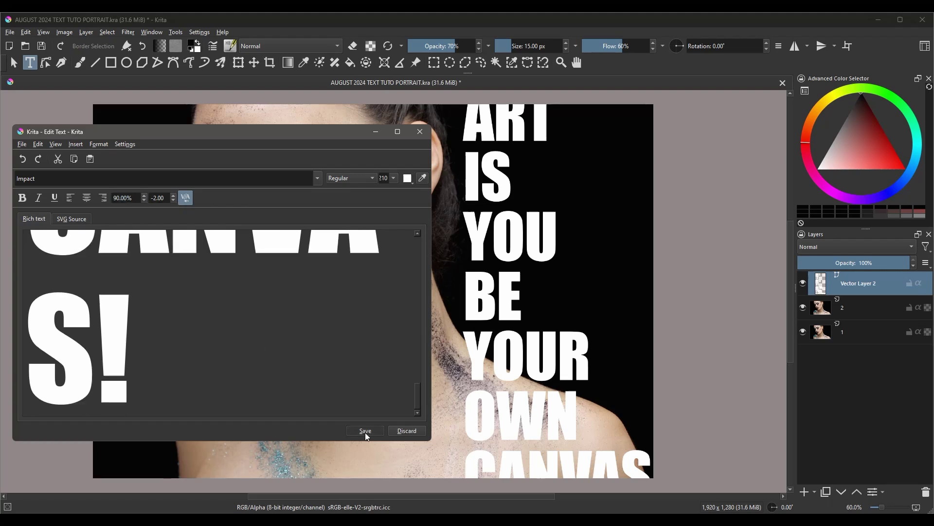
{"action": "left_click", "coordinate": [366, 431]}
{"action": "left_click", "coordinate": [144, 200]}
{"action": "left_click", "coordinate": [144, 200]}
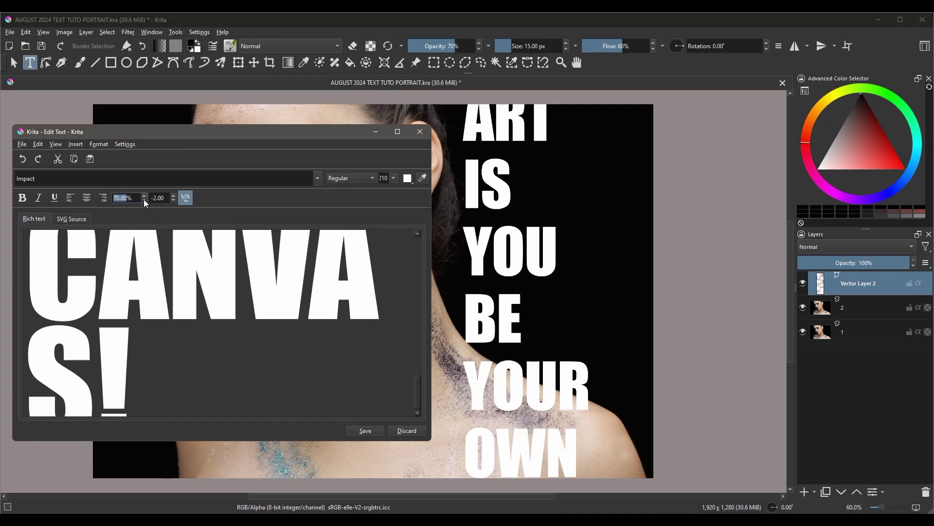
{"action": "left_click", "coordinate": [366, 432]}
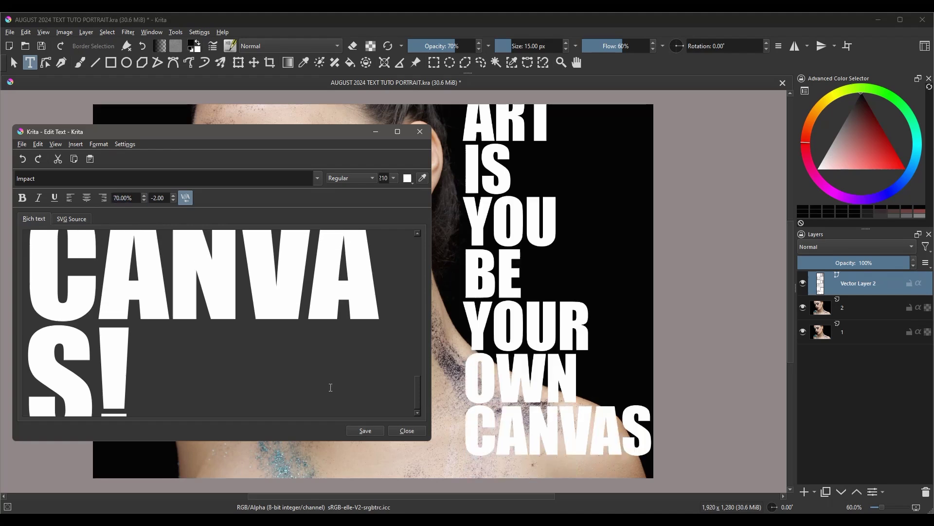
Tighten the letter spacing to -11.00.
{"action": "left_click", "coordinate": [173, 199]}
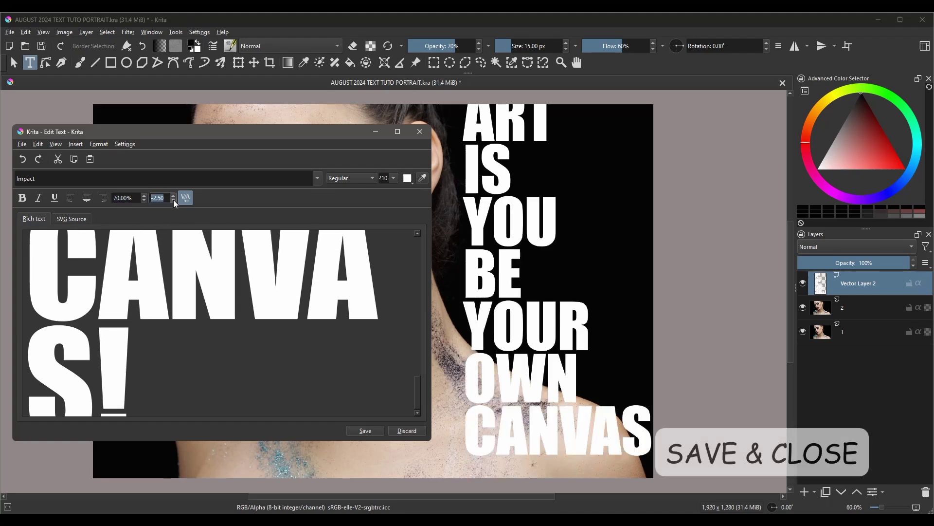
{"action": "left_click", "coordinate": [173, 199]}
{"action": "left_click", "coordinate": [173, 198]}
{"action": "left_click", "coordinate": [173, 199]}
{"action": "left_click", "coordinate": [173, 199]}
{"action": "left_click", "coordinate": [172, 199]}
{"action": "left_click", "coordinate": [173, 198]}
{"action": "left_click", "coordinate": [173, 199]}
{"action": "left_click", "coordinate": [173, 199]}
Tighten the letter spacing even further so the stack fits through CANVAS!
{"action": "left_click", "coordinate": [173, 199]}
{"action": "left_click", "coordinate": [173, 199]}
{"action": "left_click", "coordinate": [173, 199]}
{"action": "left_click", "coordinate": [173, 199]}
{"action": "left_click", "coordinate": [173, 199]}
{"action": "left_click", "coordinate": [173, 199]}
{"action": "left_click", "coordinate": [173, 199]}
{"action": "left_click", "coordinate": [173, 199]}
Apply the text edits, close the editor, and move the text block left toward the image centre.
{"action": "left_click", "coordinate": [366, 431]}
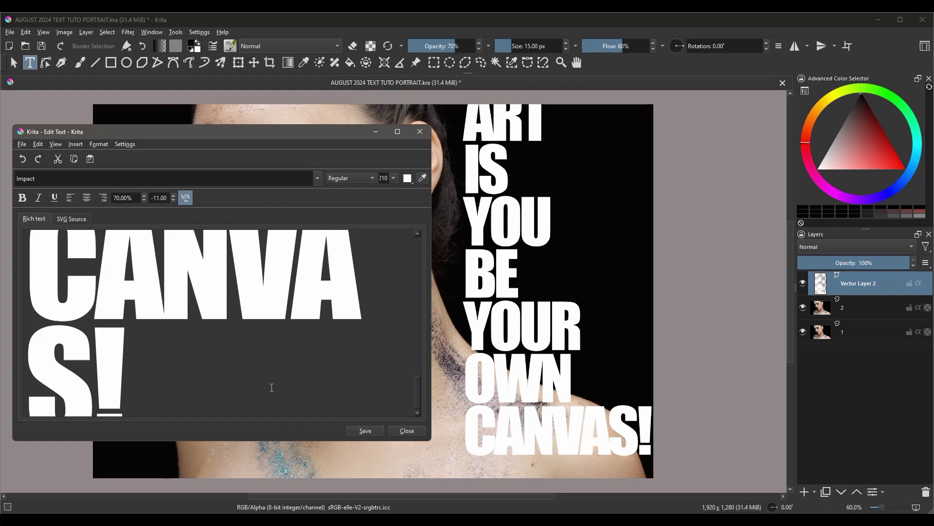
{"action": "left_click", "coordinate": [401, 430]}
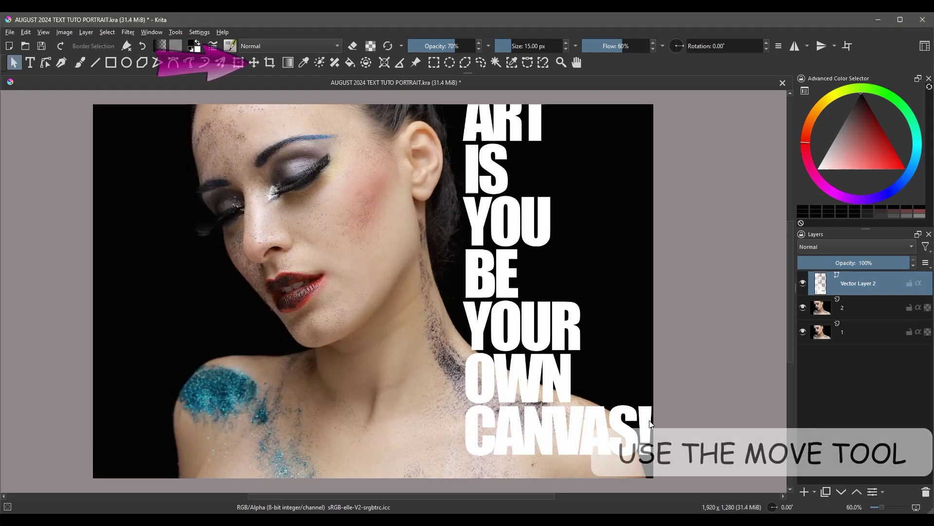
{"action": "left_click", "coordinate": [254, 63]}
{"action": "left_click_drag", "start_coordinate": [479, 224], "coordinate": [394, 229]}
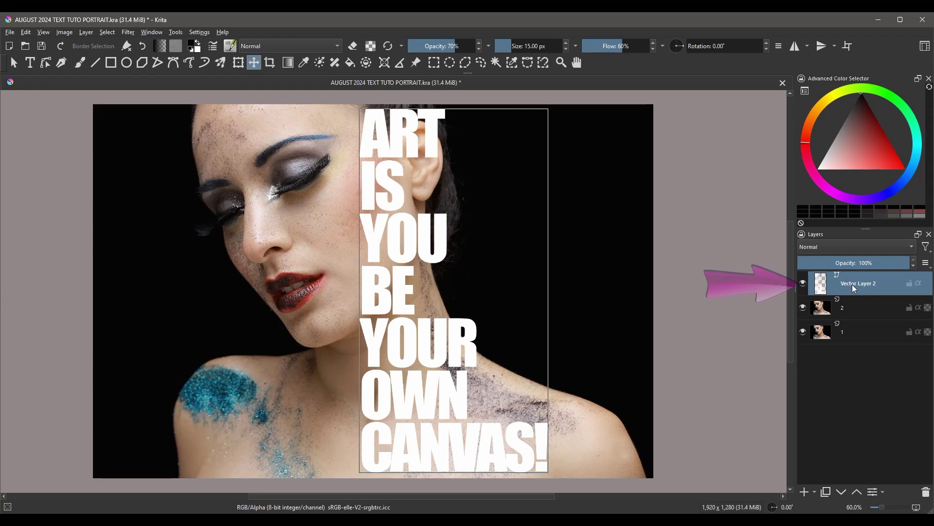
Move Vector Layer 2 below layer 2, hide layer 2, and make layer 1 active.
{"action": "left_click", "coordinate": [841, 491]}
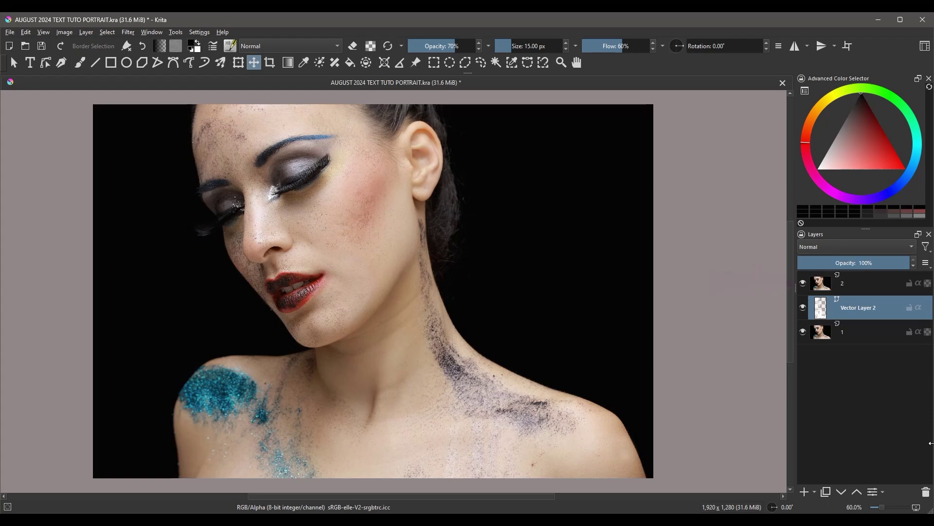
{"action": "left_click", "coordinate": [802, 283]}
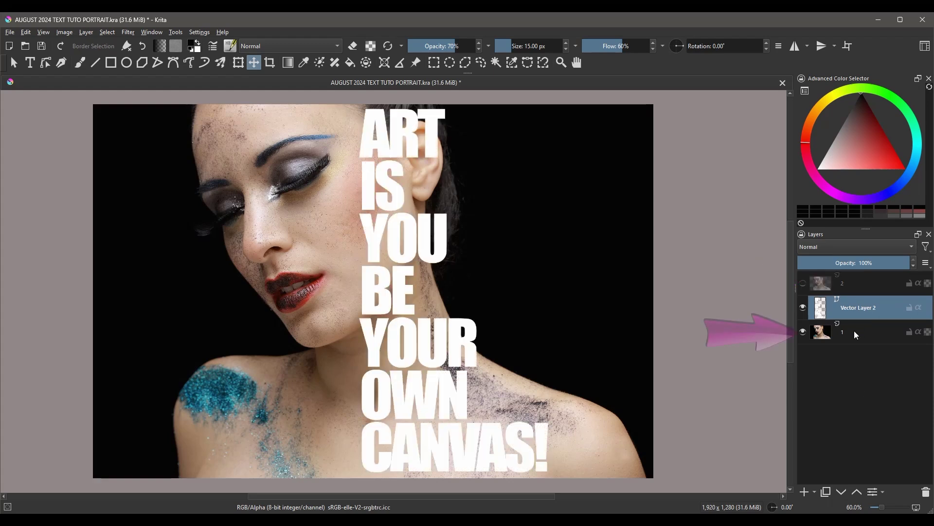
{"action": "left_click", "coordinate": [854, 330]}
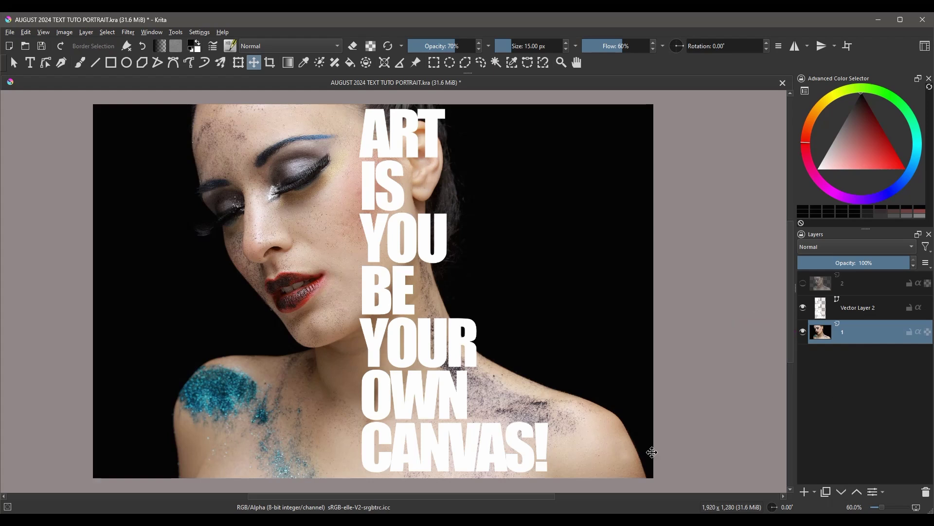
Delete layer 1's photo from the text's left edge rightward, then deselect.
{"action": "left_click", "coordinate": [434, 62]}
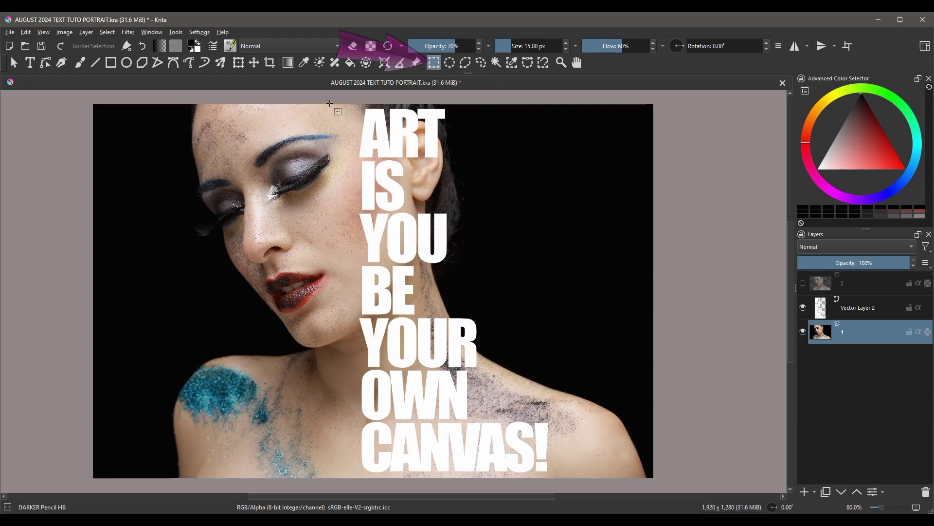
{"action": "left_click_drag", "start_coordinate": [338, 103], "coordinate": [661, 478]}
{"action": "key", "text": "Delete"}
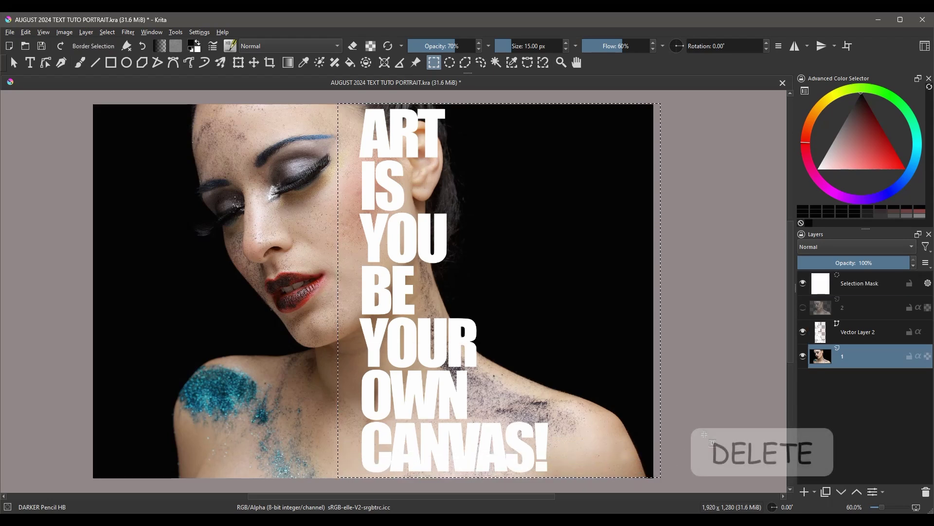
{"action": "key", "text": "ctrl+shift+a"}
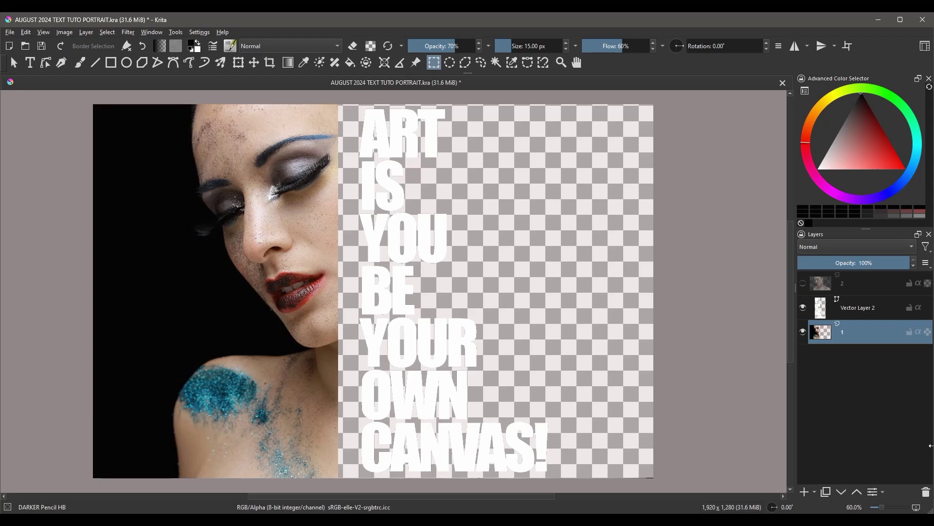
Add a paint layer below layer 1, name it BACKGROUND, and fill it with black.
{"action": "left_click", "coordinate": [805, 492]}
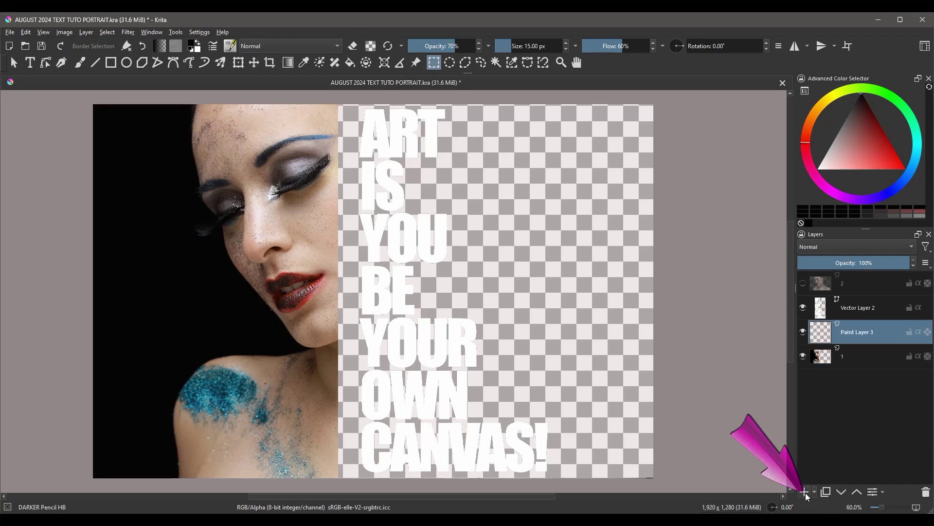
{"action": "left_click", "coordinate": [843, 493]}
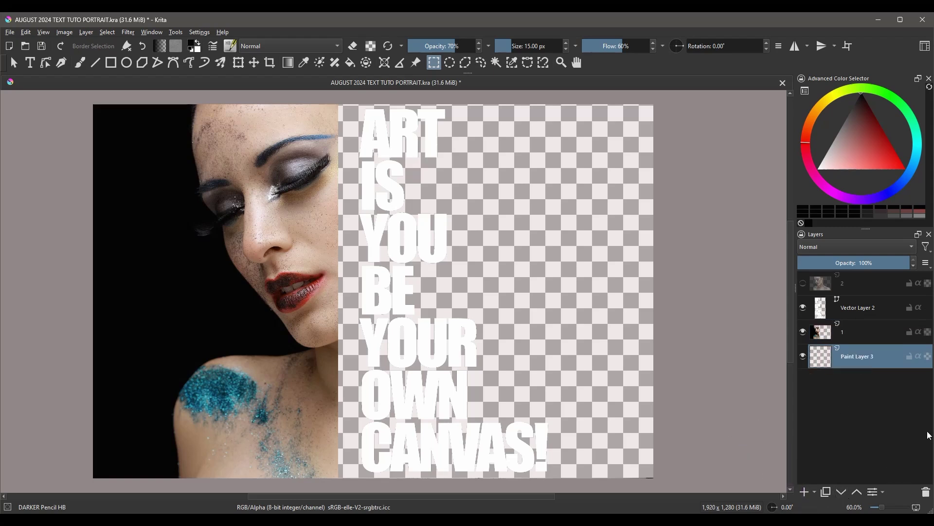
{"action": "key", "text": "F2"}
{"action": "type", "text": "BACKGROUND"}
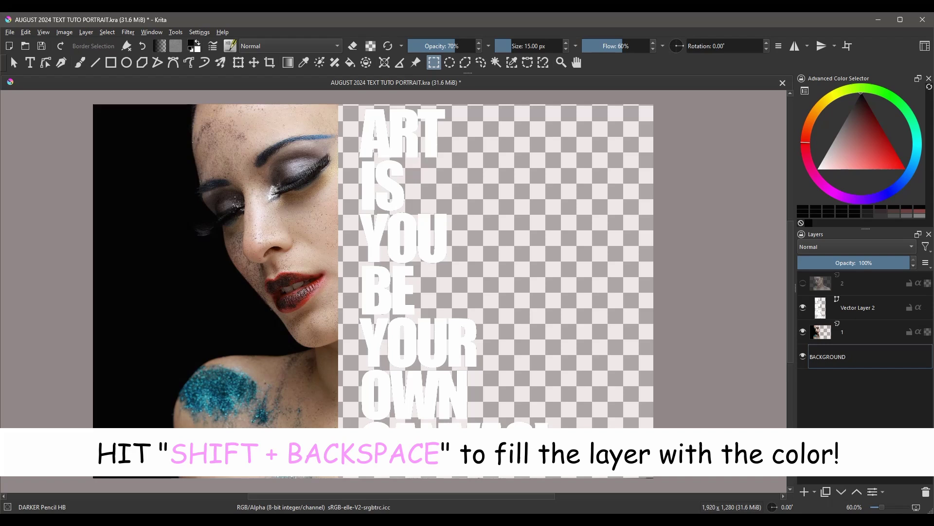
{"action": "key", "text": "Return"}
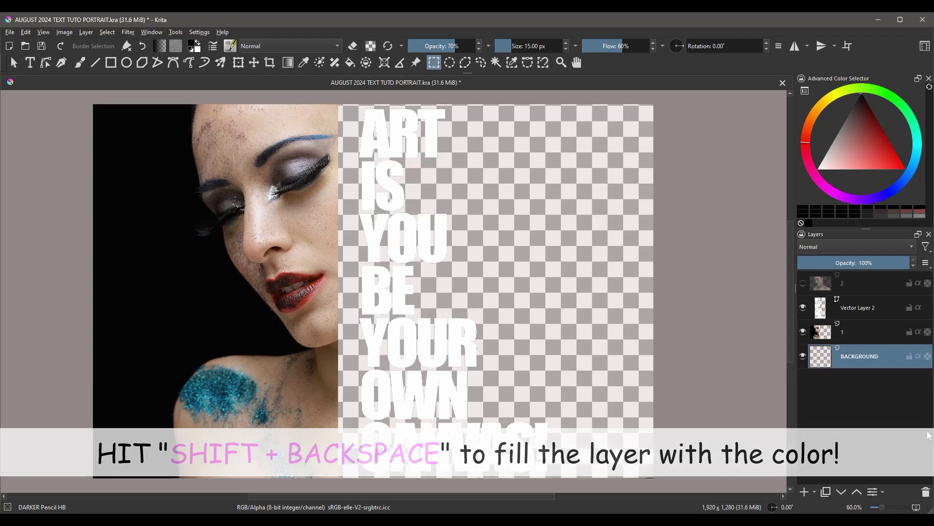
{"action": "key", "text": "shift+BackSpace"}
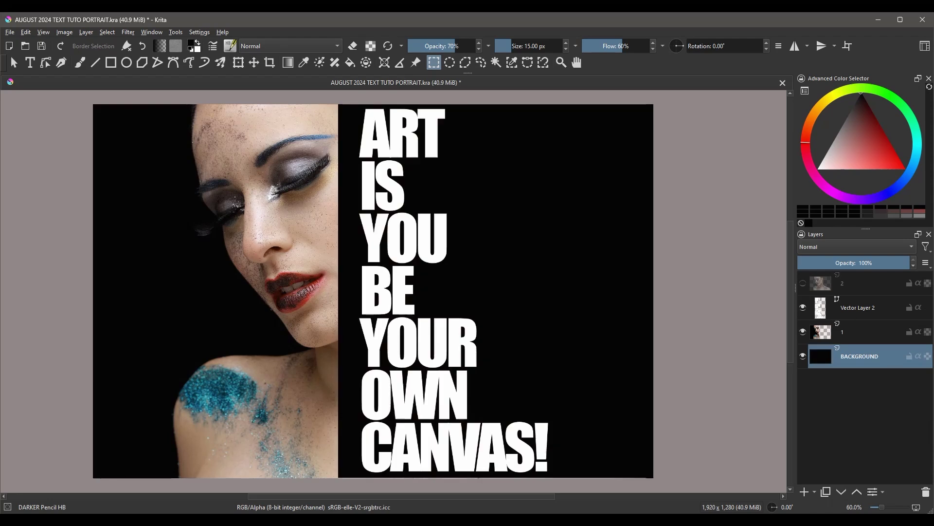
Show layer 2 again, group layers 2, Vector Layer 2 and 1 into Group 3, then select layer 2.
{"action": "left_click", "coordinate": [803, 284]}
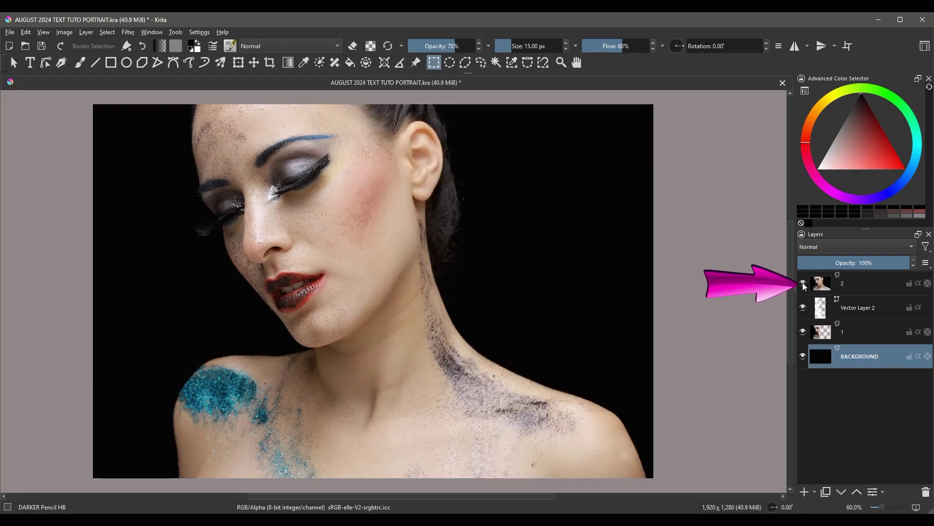
{"action": "left_click", "coordinate": [863, 282]}
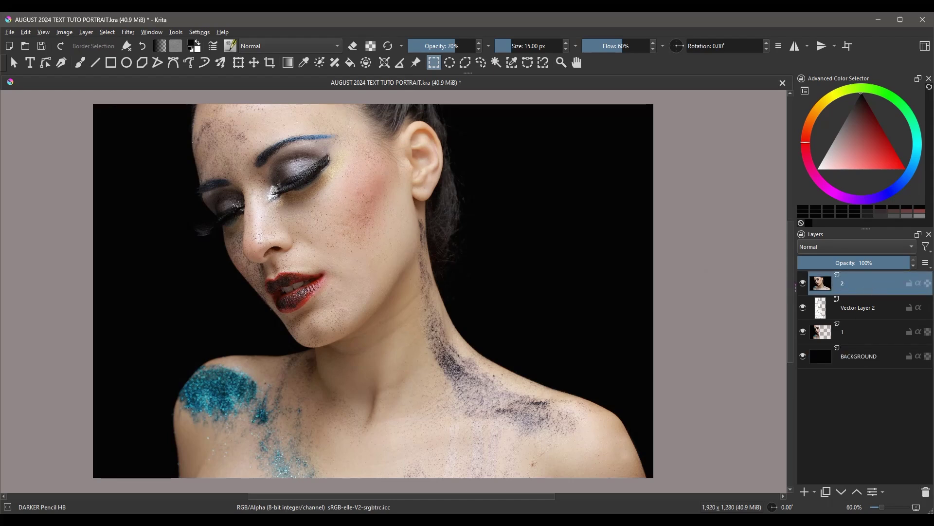
{"action": "left_click", "coordinate": [854, 307], "text": "shift"}
{"action": "left_click", "coordinate": [862, 330], "text": "shift"}
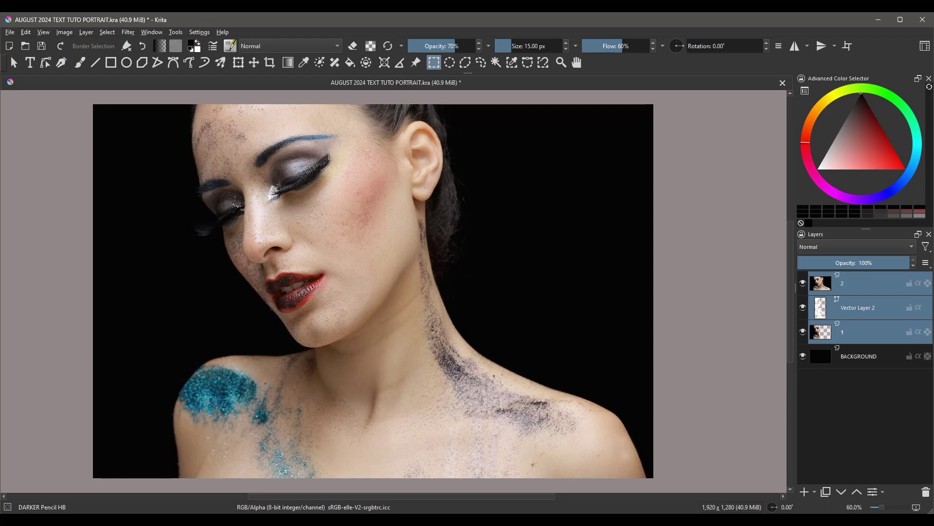
{"action": "key", "text": "ctrl+g"}
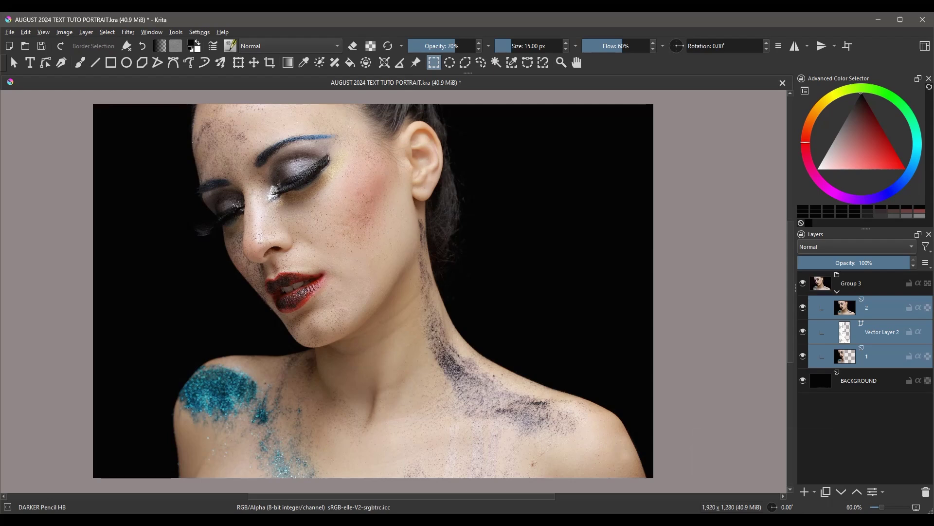
{"action": "left_click", "coordinate": [876, 306]}
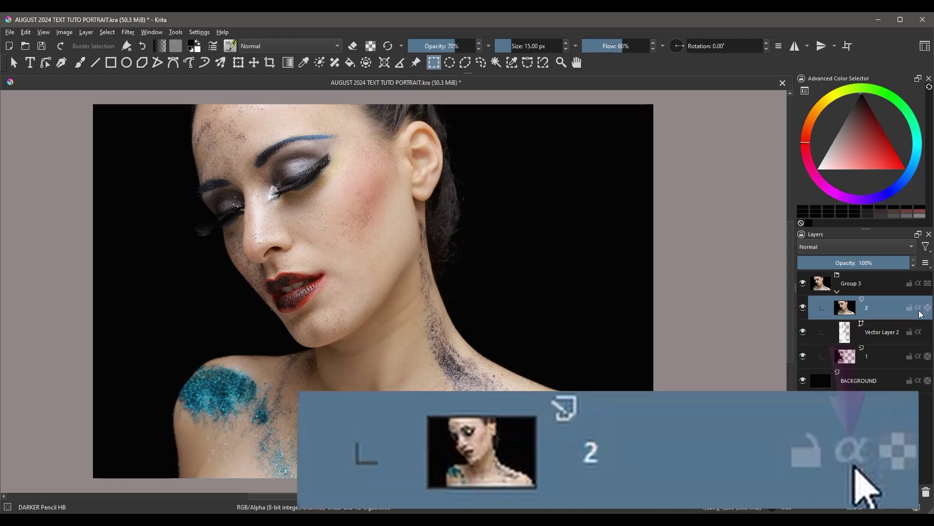
Enable Inherit Alpha on layer 2 so the portrait shows only through the text letters.
{"action": "left_click", "coordinate": [919, 309]}
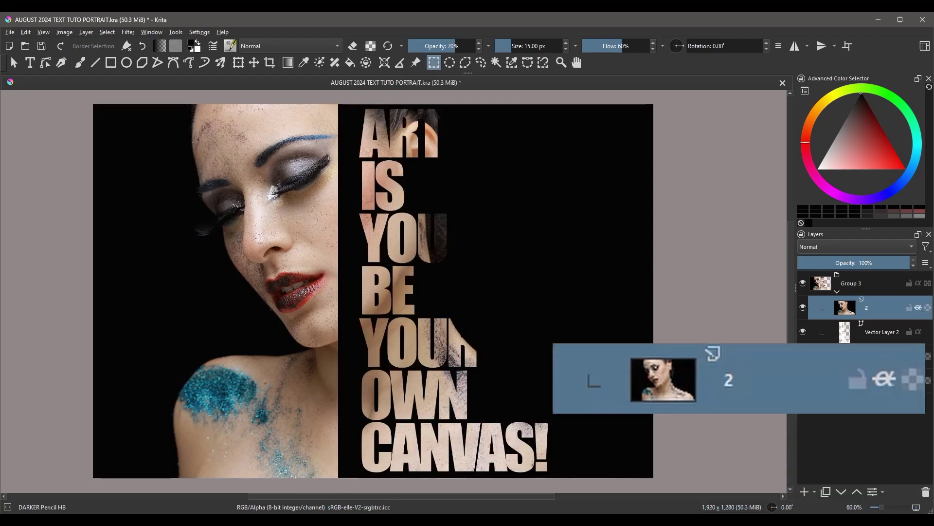
{"action": "left_click", "coordinate": [881, 332]}
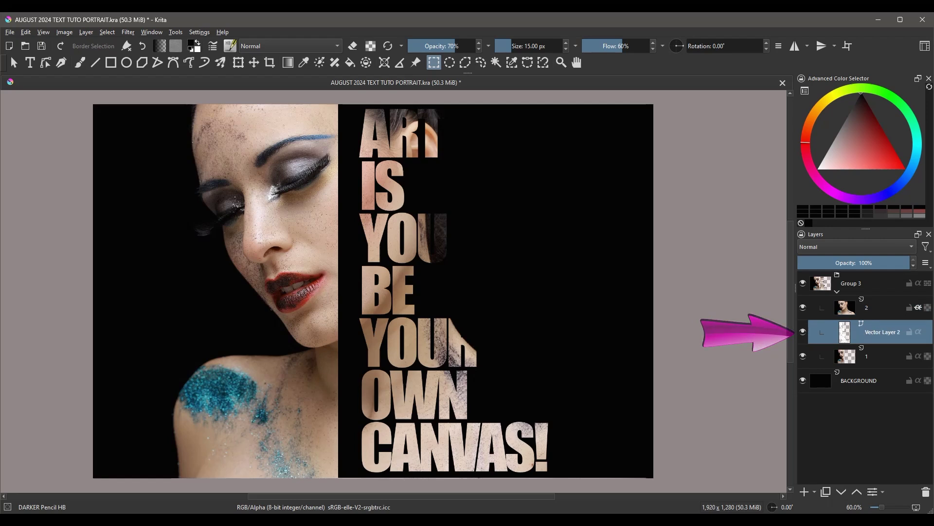
Shift the text layer left until it sits against the portrait's cut edge.
{"action": "left_click", "coordinate": [255, 62]}
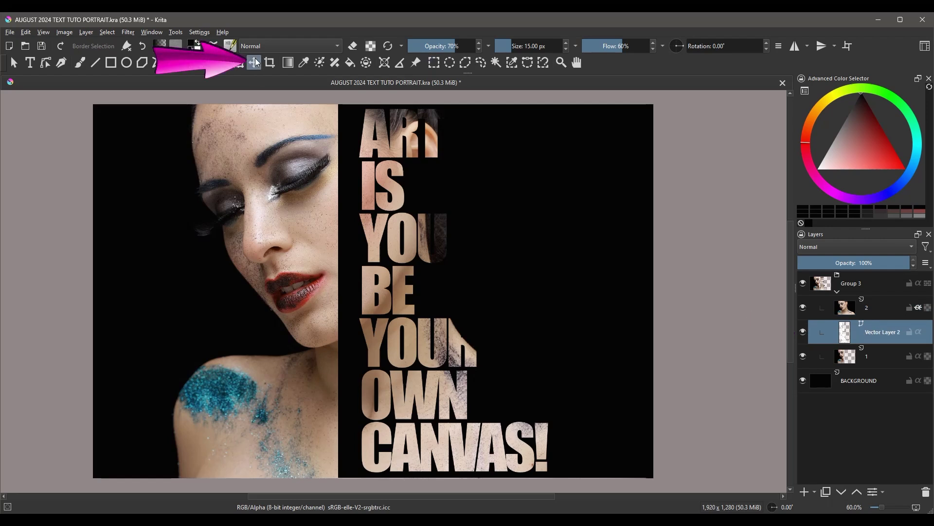
{"action": "left_click_drag", "start_coordinate": [387, 183], "coordinate": [370, 195]}
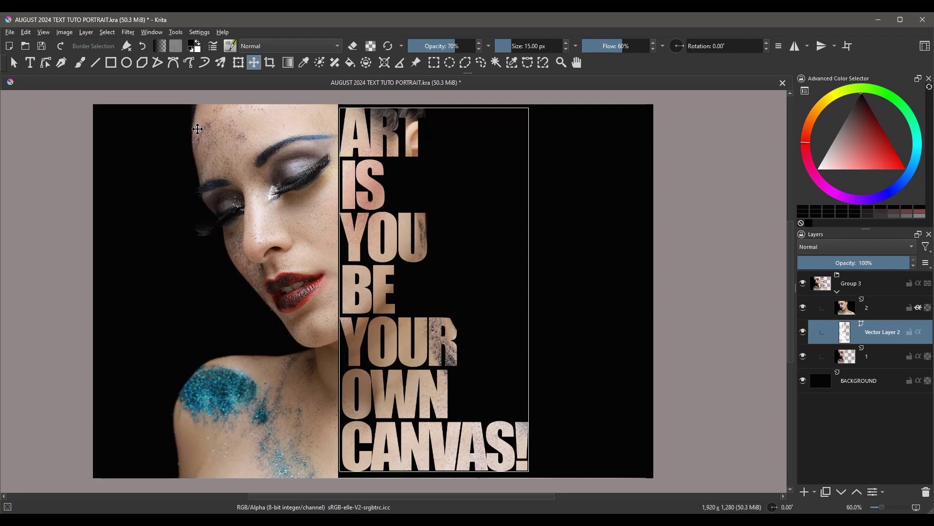
{"action": "left_click", "coordinate": [238, 63]}
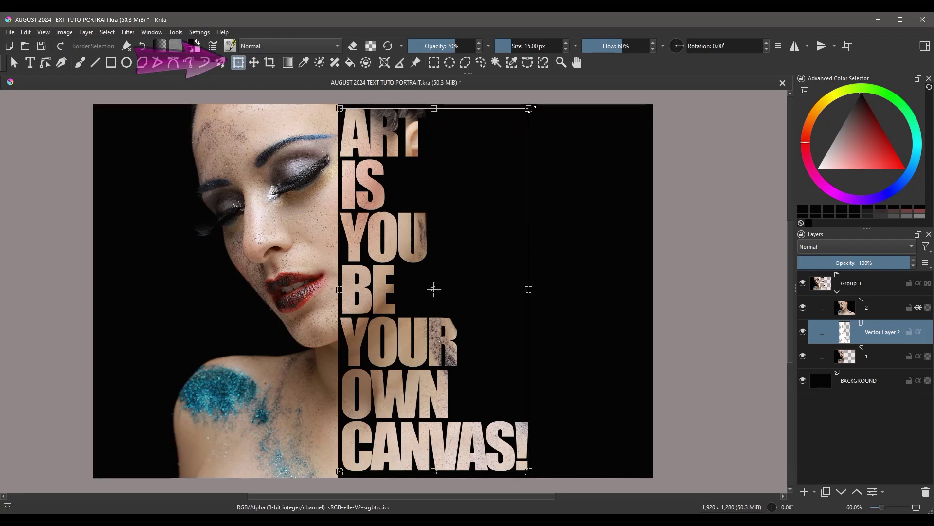